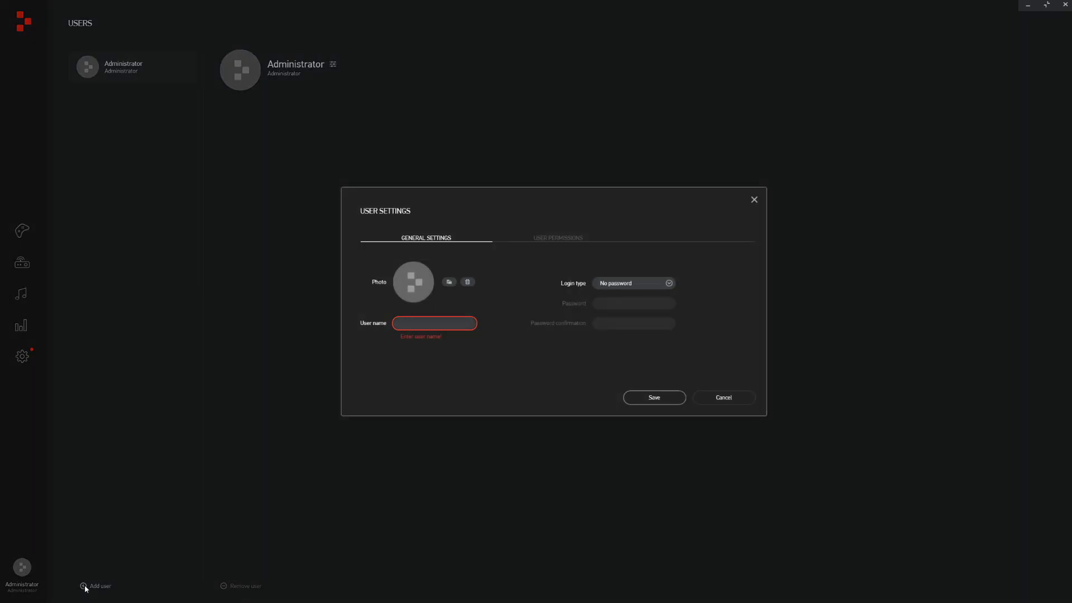
# - Grant the new user Scenarios Create/Edit/Remove permission, then go back to its General Settings
pyautogui.click(539, 239)
pyautogui.click(383, 277)
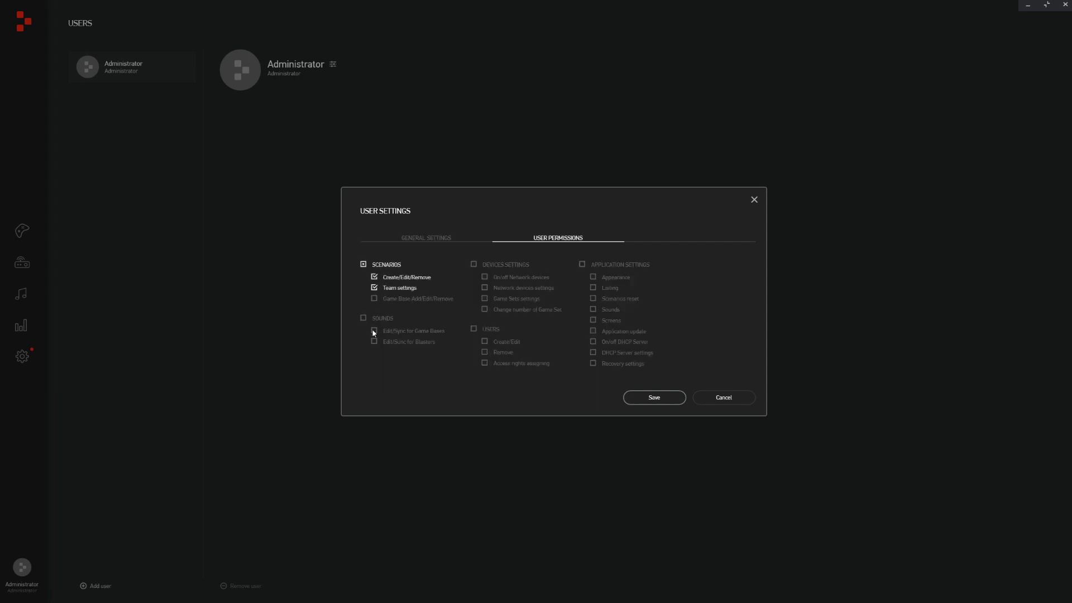
pyautogui.click(474, 330)
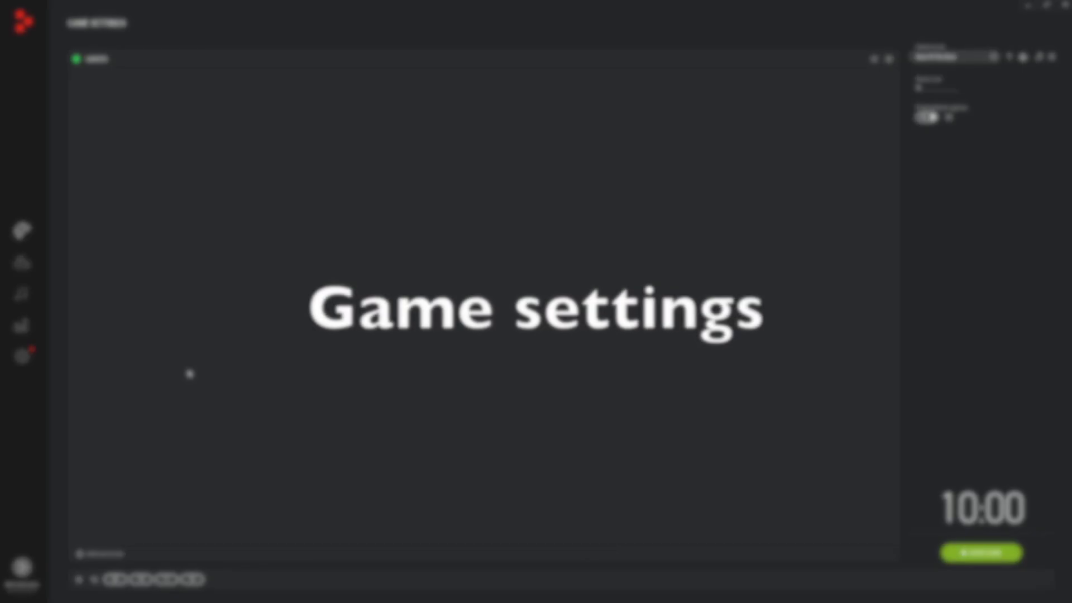
# - Append 'Here you can edit description' to the Best Of The Best script's full description and save
pyautogui.click(994, 57)
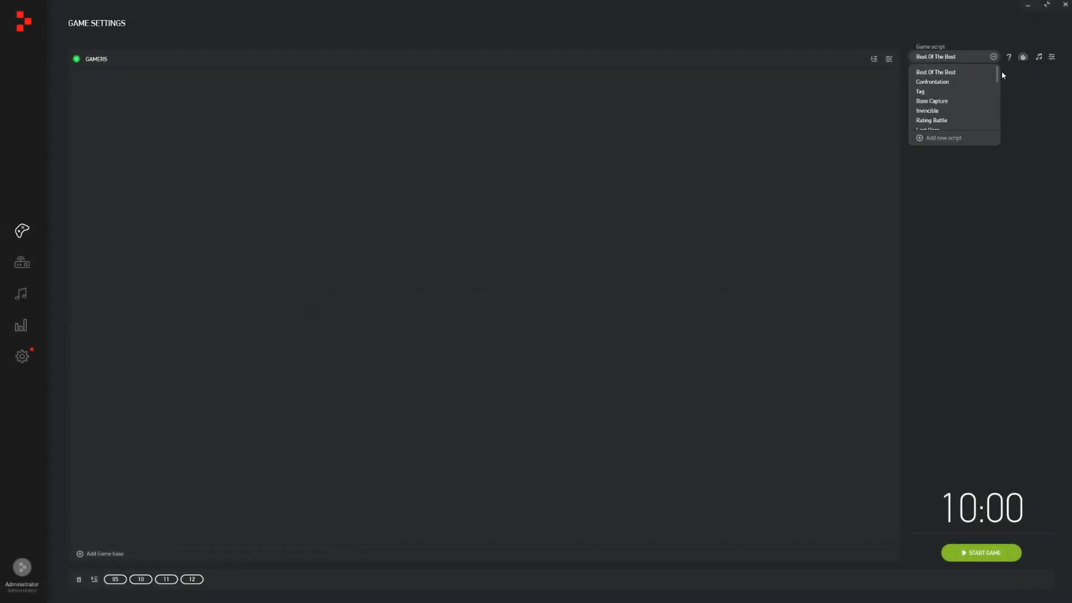
pyautogui.click(1052, 57)
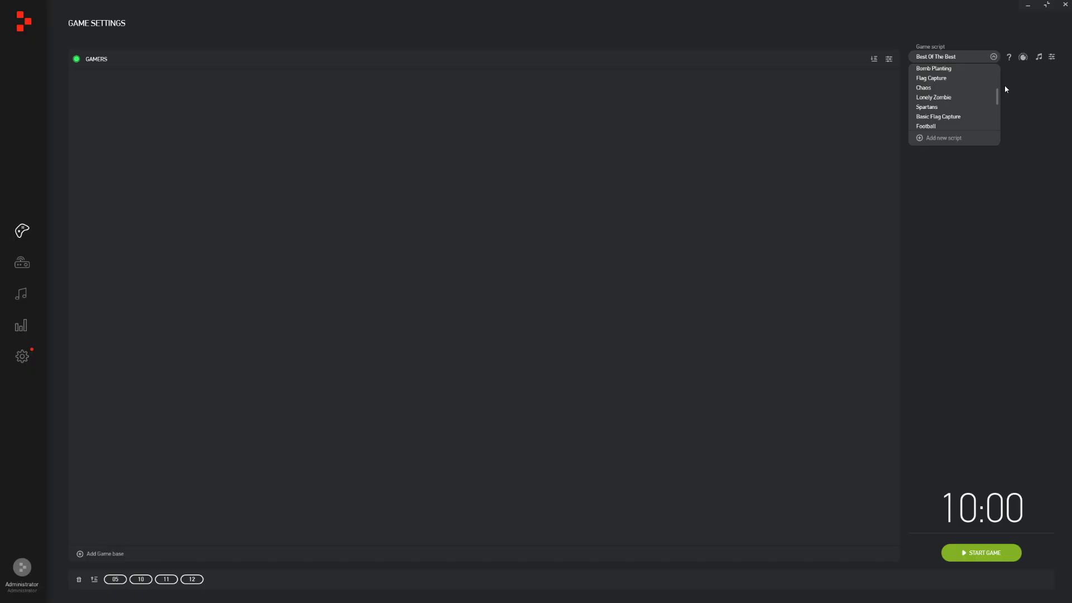
pyautogui.click(1010, 60)
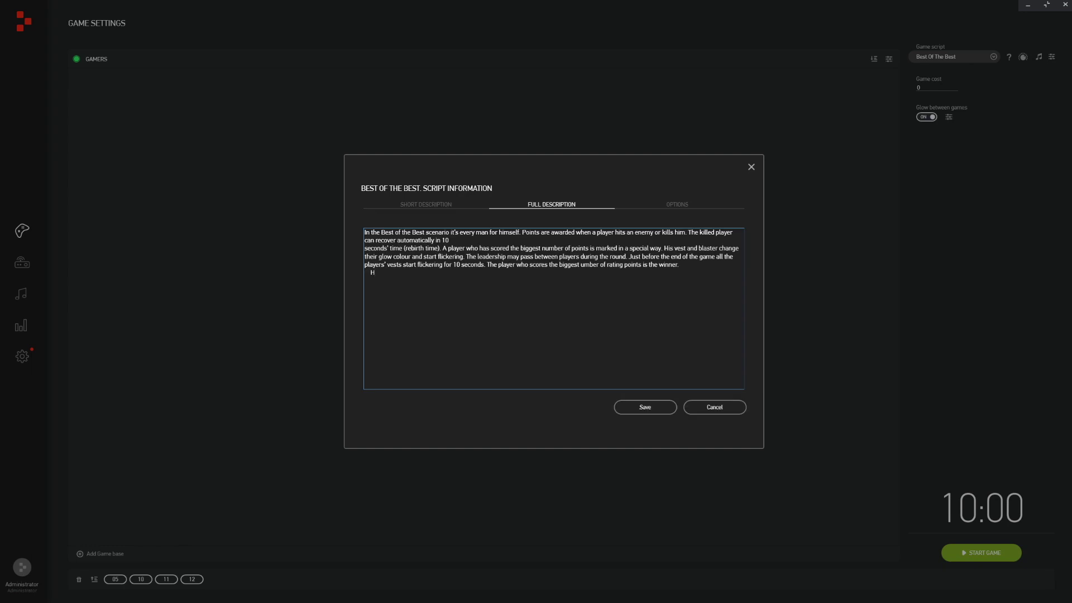
pyautogui.write('ere you can edit description')
pyautogui.click(648, 408)
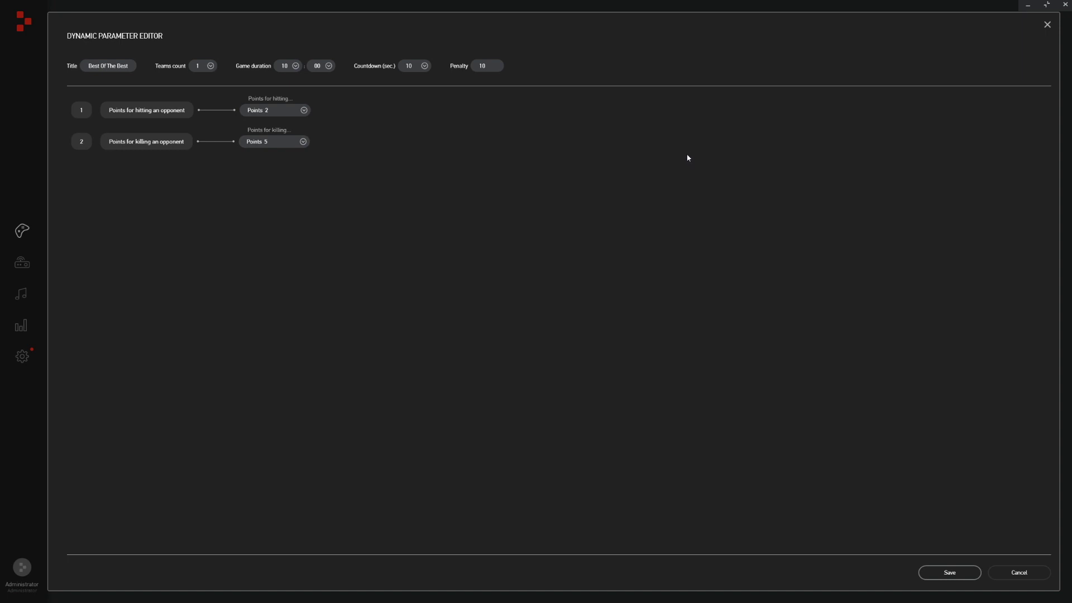
# - Choose 12 as the Best Of The Best game duration minutes
pyautogui.click(296, 66)
pyautogui.click(291, 98)
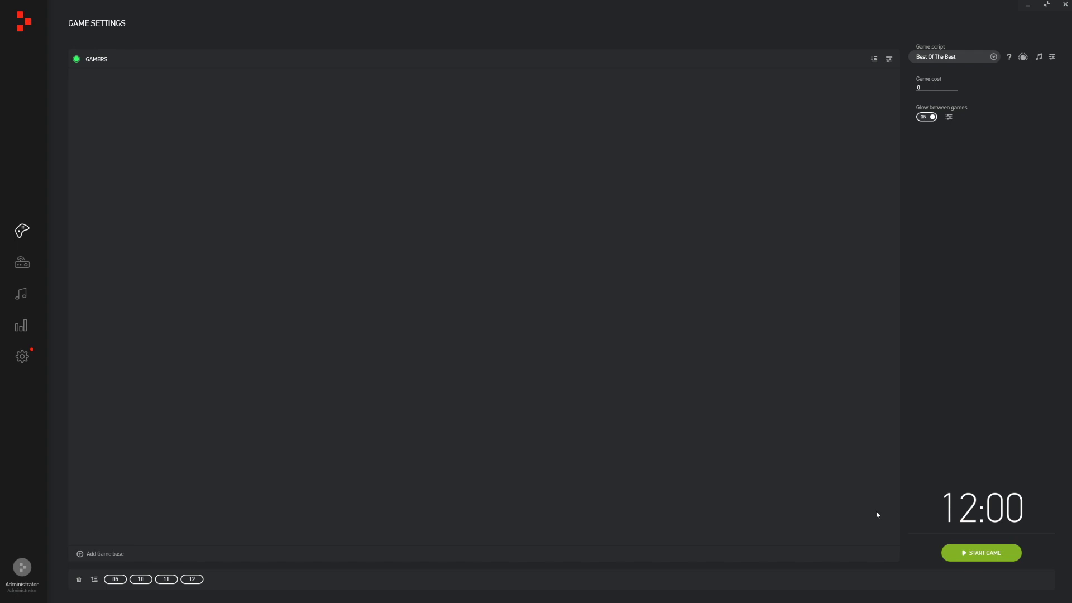
# - Enter 55 as the timer seconds and 76 as the game cost
pyautogui.write('55')
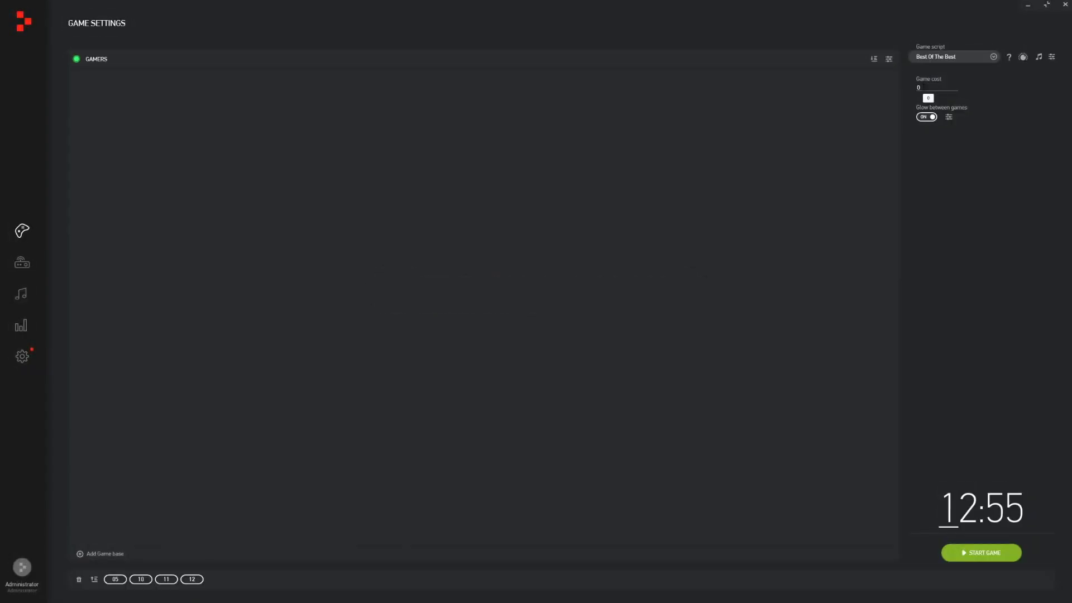
pyautogui.click(937, 87)
pyautogui.write('76')
# - Browse the Base Capture script's events and list the sound files for an event
pyautogui.click(80, 554)
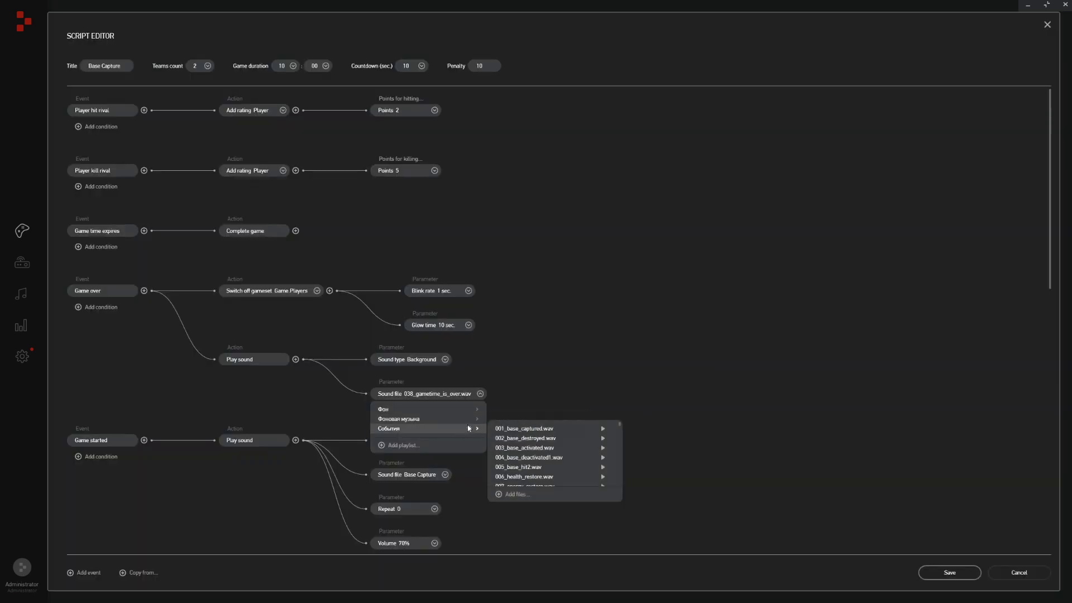
pyautogui.moveTo(458, 418)
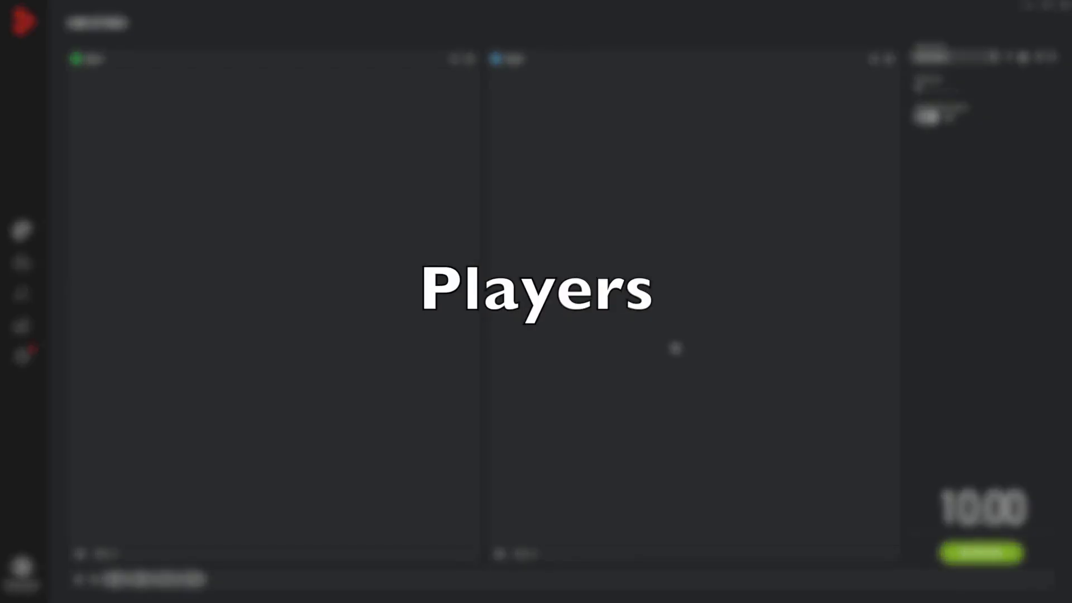
# - Auto-distribute players, move 11 to Team 2 and 10 to Team 1, then add two waiting players as gamers
pyautogui.click(96, 580)
pyautogui.moveTo(84, 94); pyautogui.dragTo(538, 132)
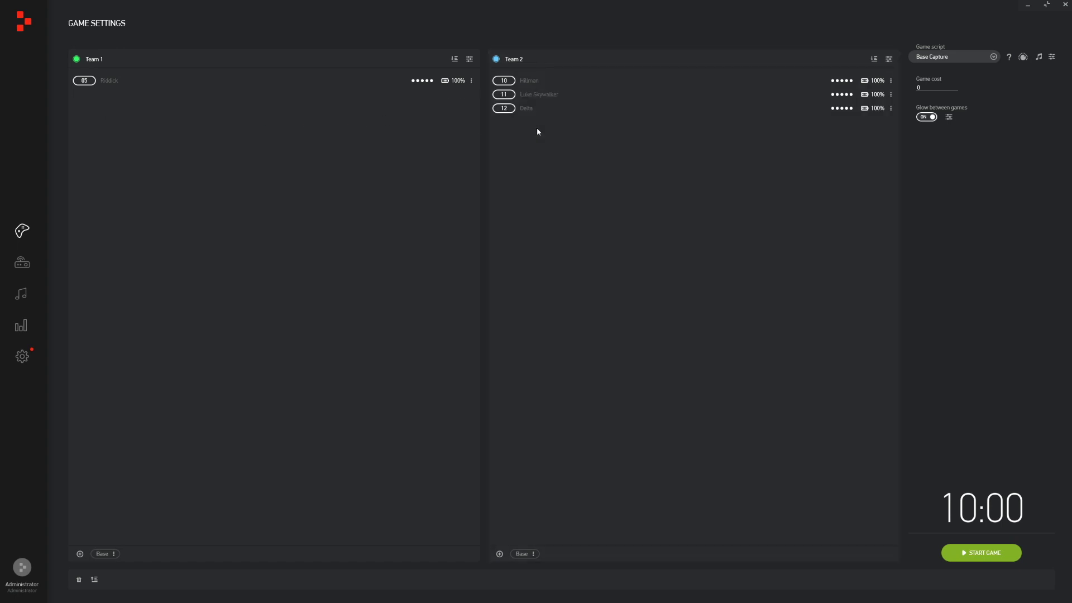
pyautogui.moveTo(504, 80); pyautogui.dragTo(435, 139)
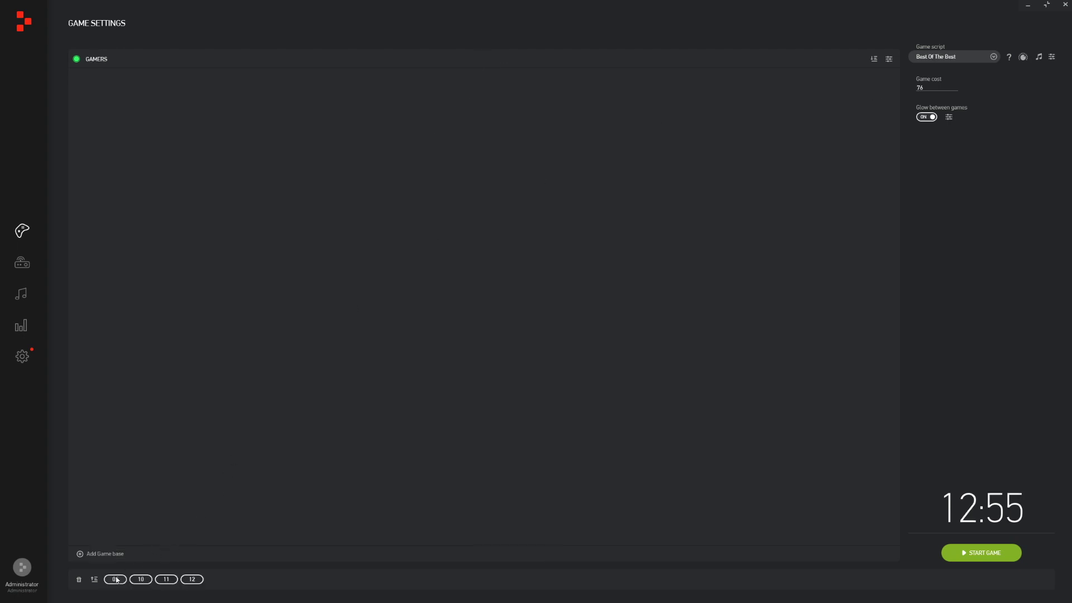
pyautogui.moveTo(116, 581); pyautogui.dragTo(148, 433)
pyautogui.moveTo(117, 581); pyautogui.dragTo(125, 567)
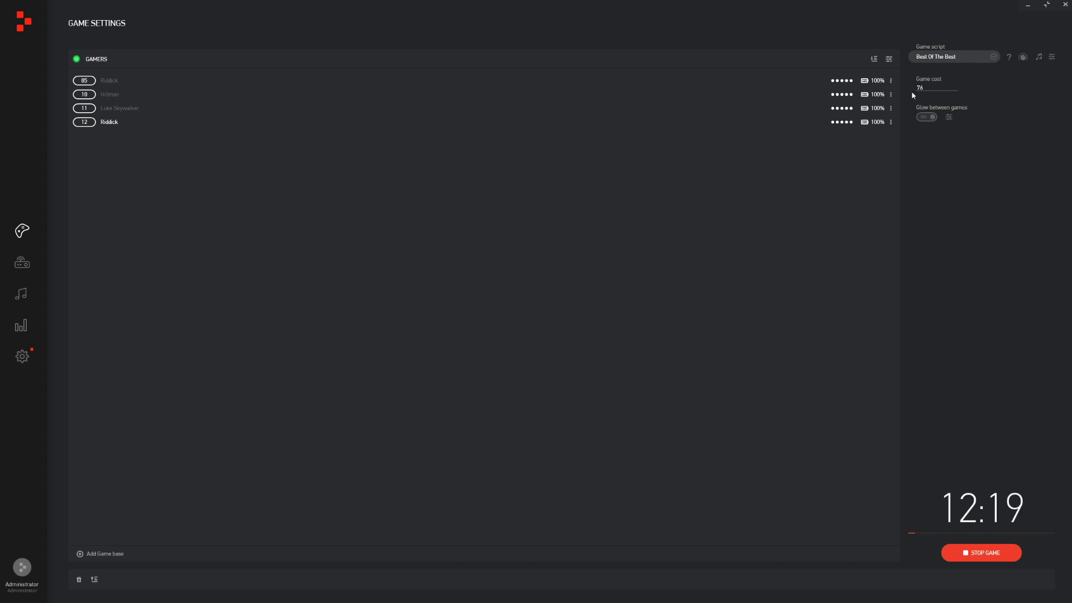
# - Restart player 05 from its row menu while the game runs
pyautogui.click(891, 81)
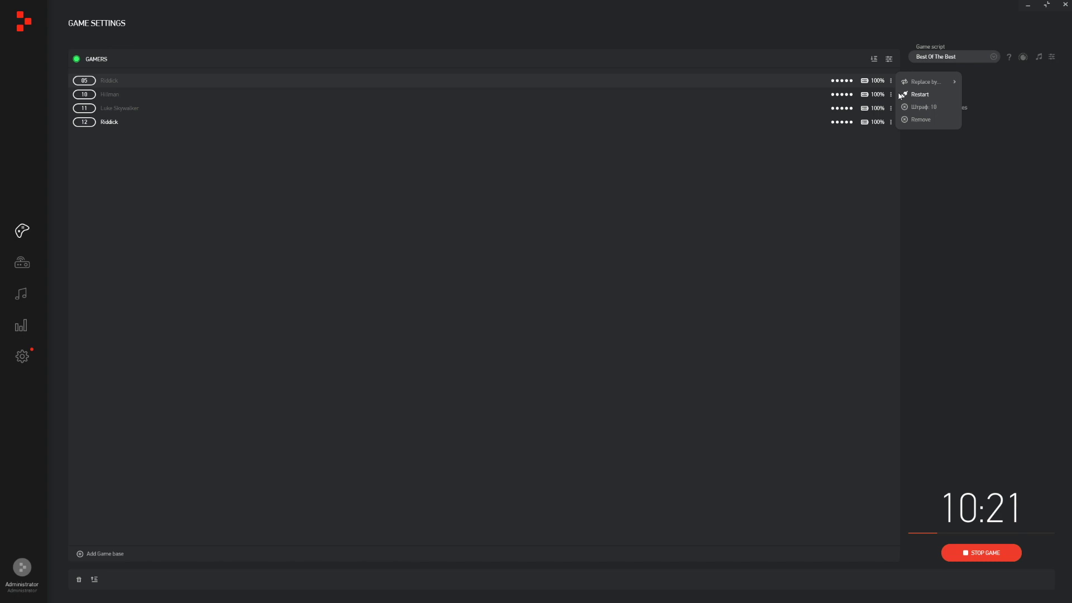
pyautogui.click(905, 94)
# - Enter a penalty of 20 for Best Of The Best and close the parameter editor
pyautogui.click(911, 107)
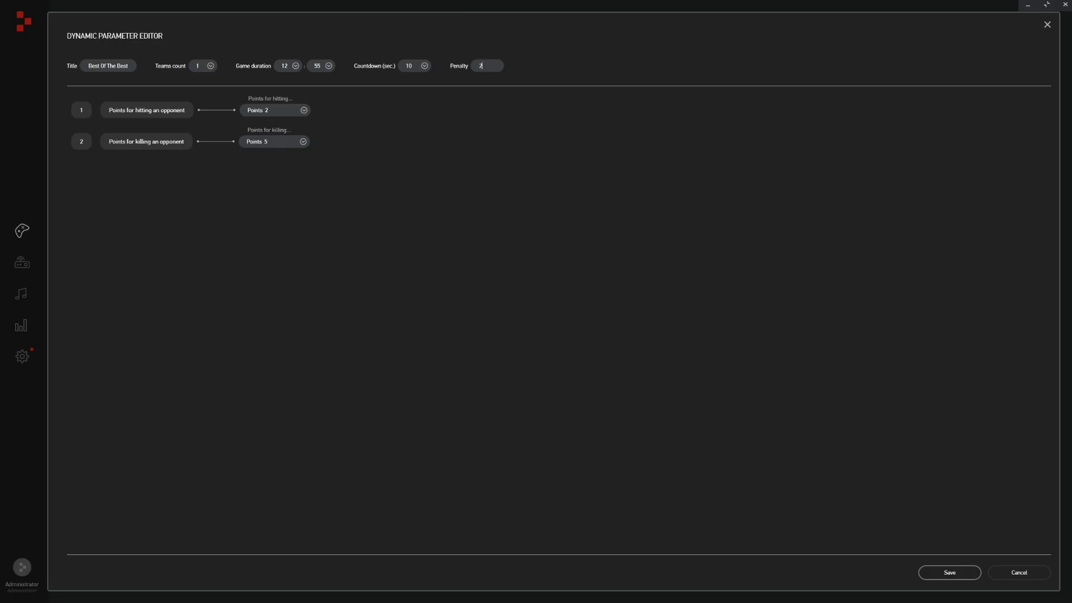
pyautogui.write('0')
pyautogui.press('Return')
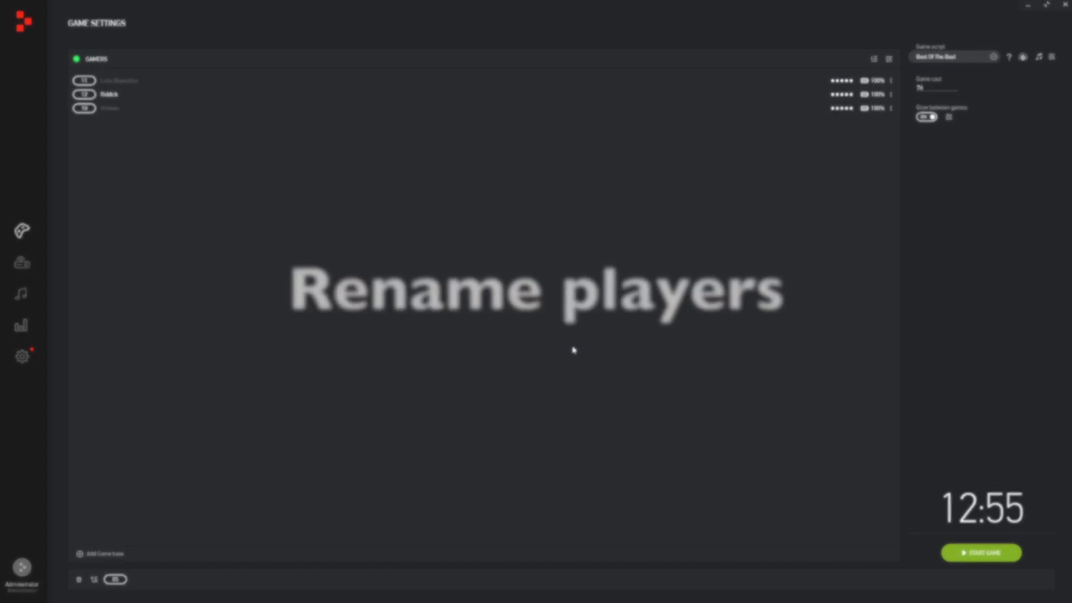
# - Rename the first player to 'Azlar' and the third player to 'Gan Ju'
pyautogui.write('Azlar')
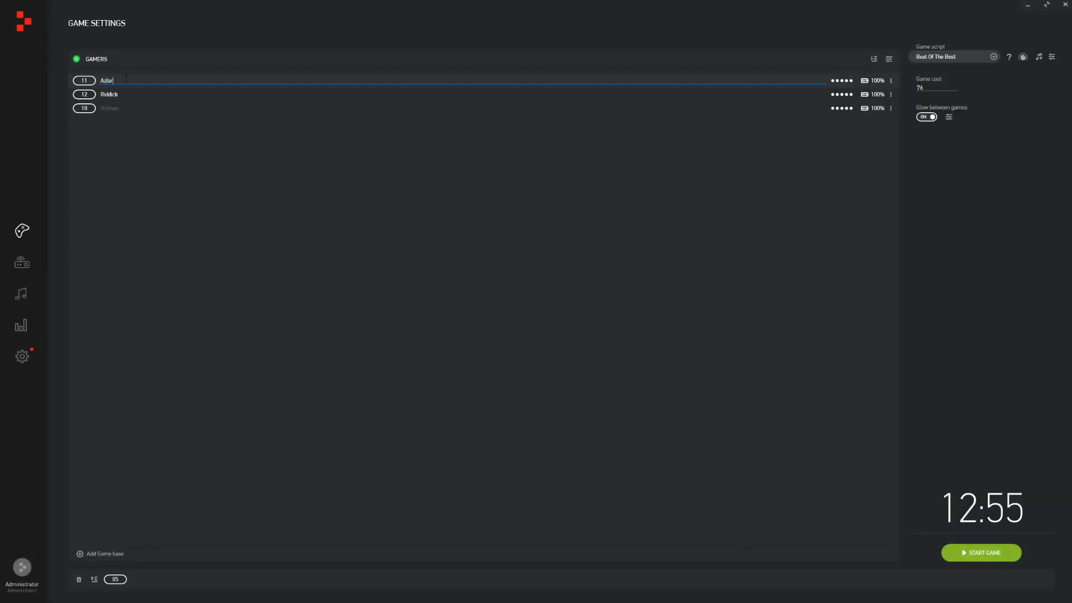
pyautogui.press('Tab')
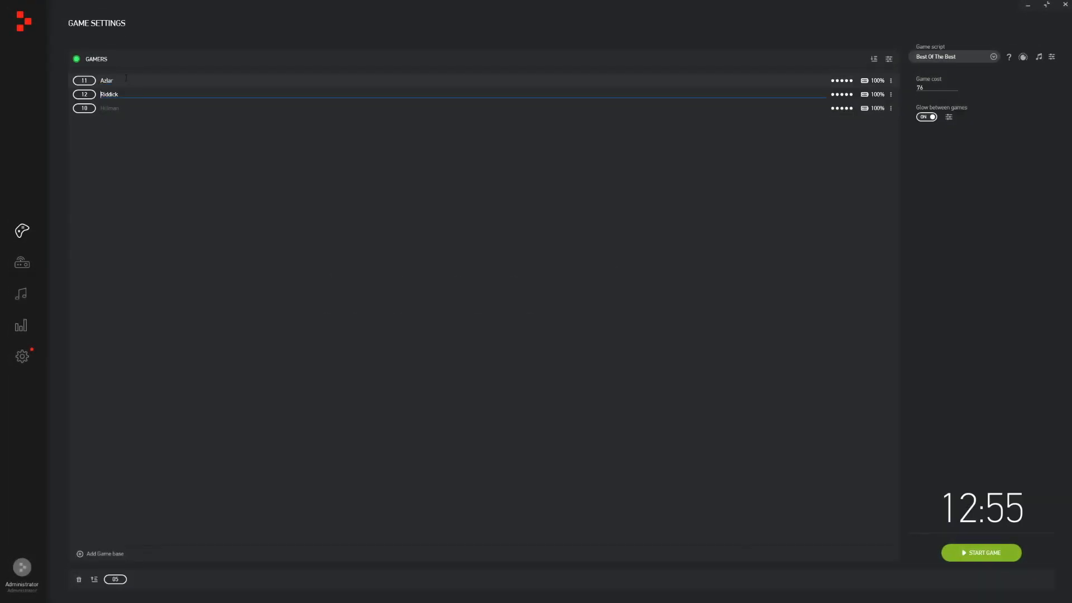
pyautogui.press('Tab')
pyautogui.write('Gan Ju')
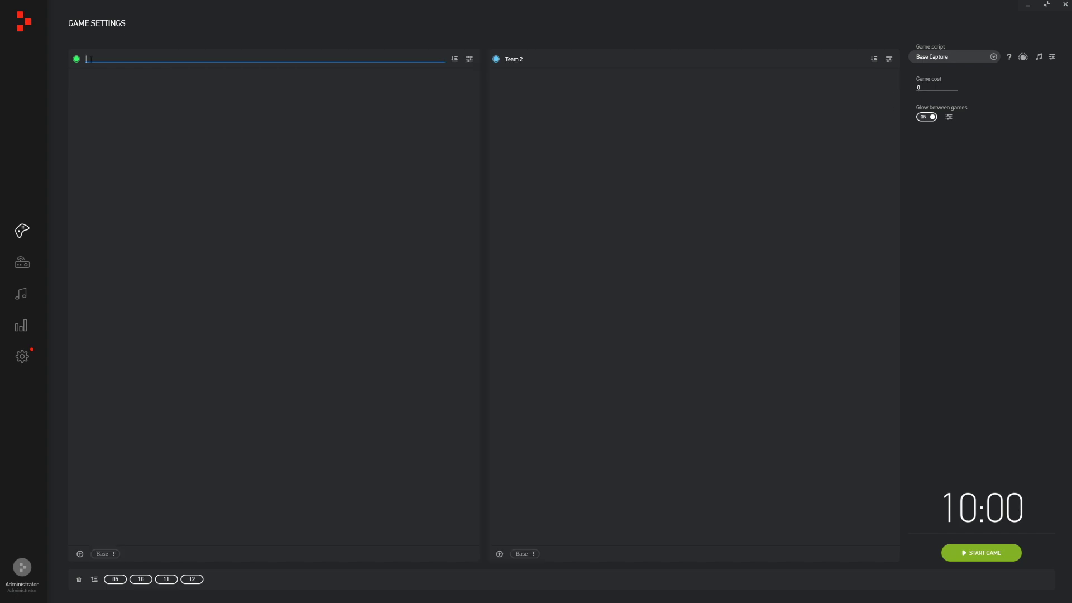
# - Name the first team 'The GreenPower' and start typing 'Blue S' for the second team
pyautogui.write('The GreenPower')
pyautogui.press('Tab')
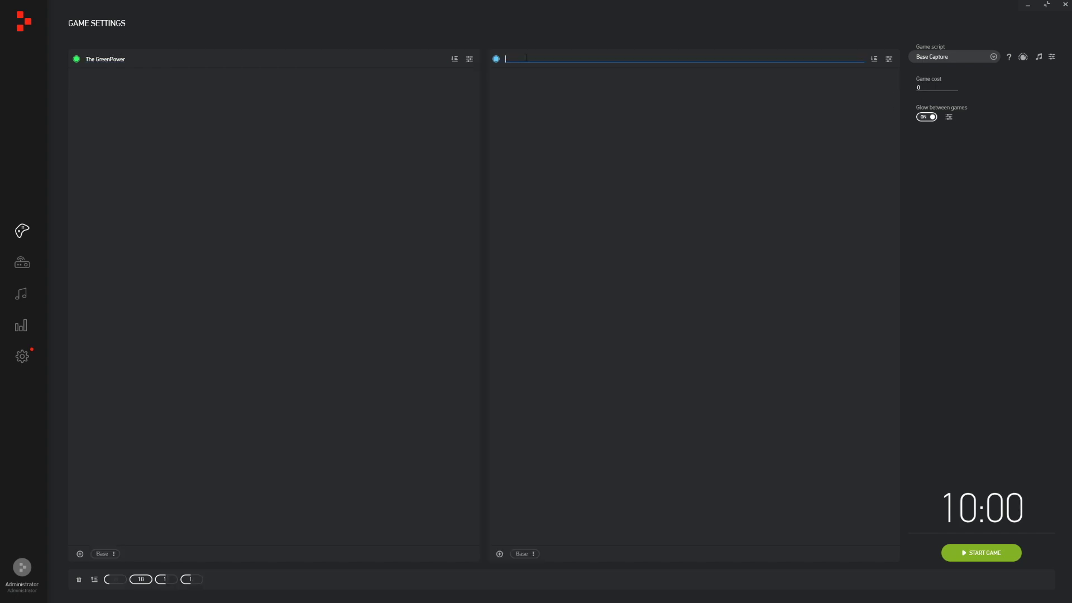
pyautogui.write('Blue S')
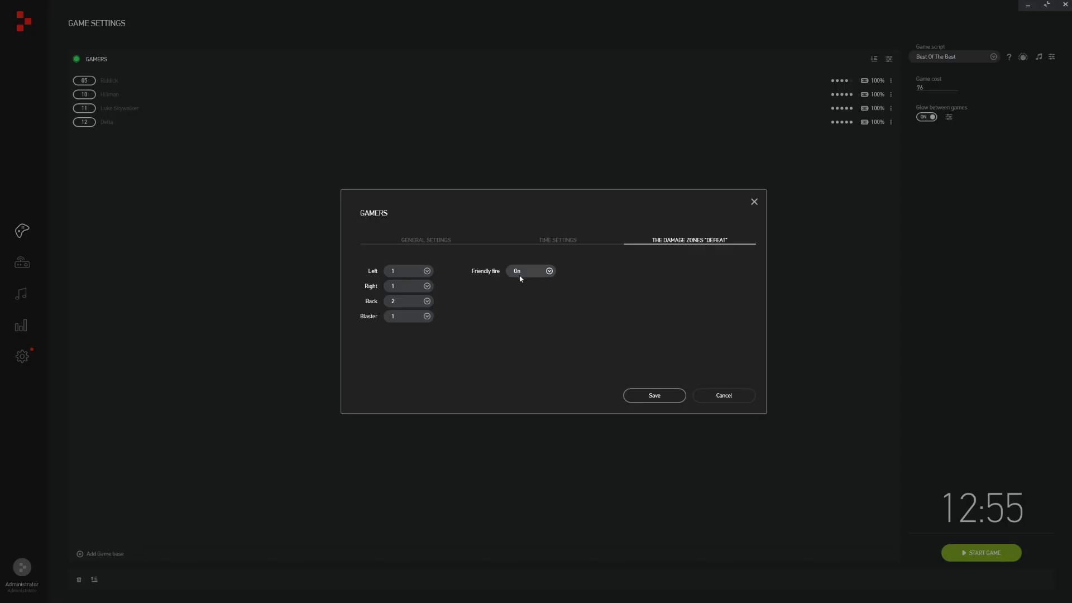
# - Set the GAMERS Back damage zone to 4 and disable friendly fire, glancing at timing settings
pyautogui.click(427, 301)
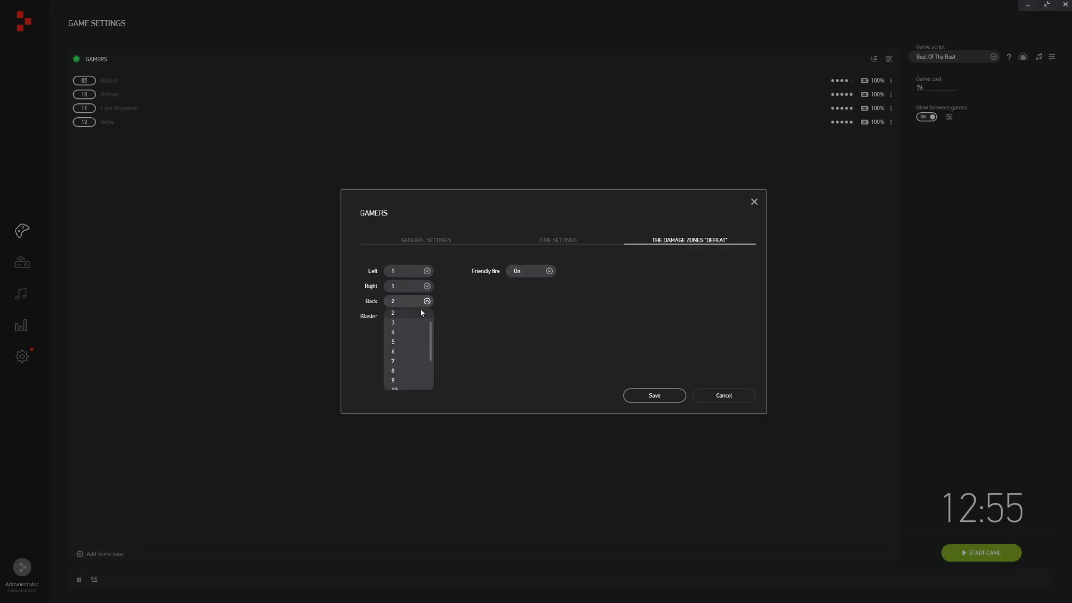
pyautogui.click(400, 332)
pyautogui.click(532, 270)
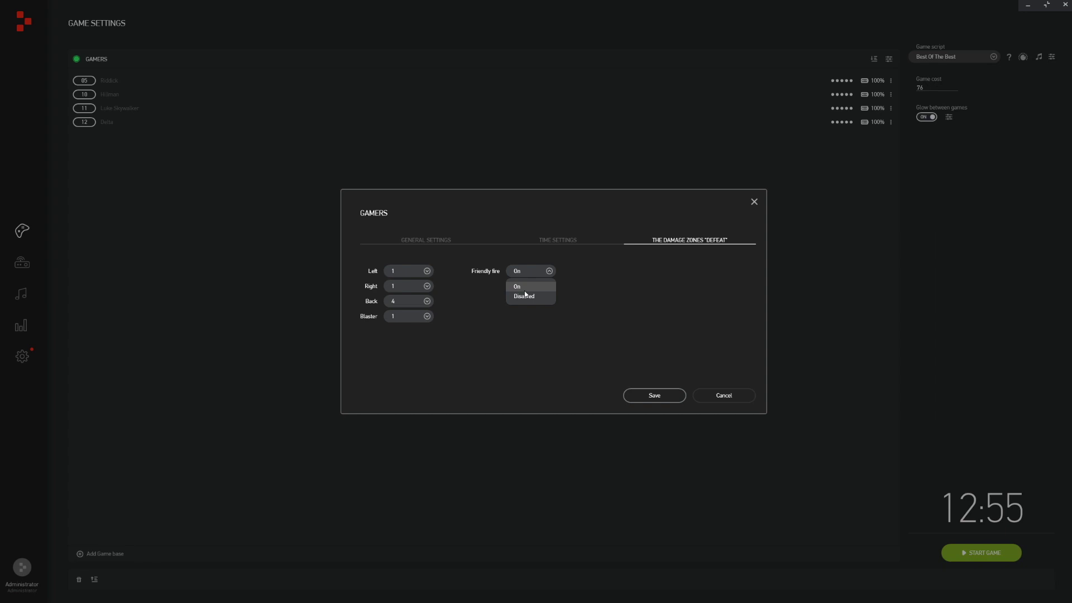
pyautogui.click(522, 296)
pyautogui.click(558, 240)
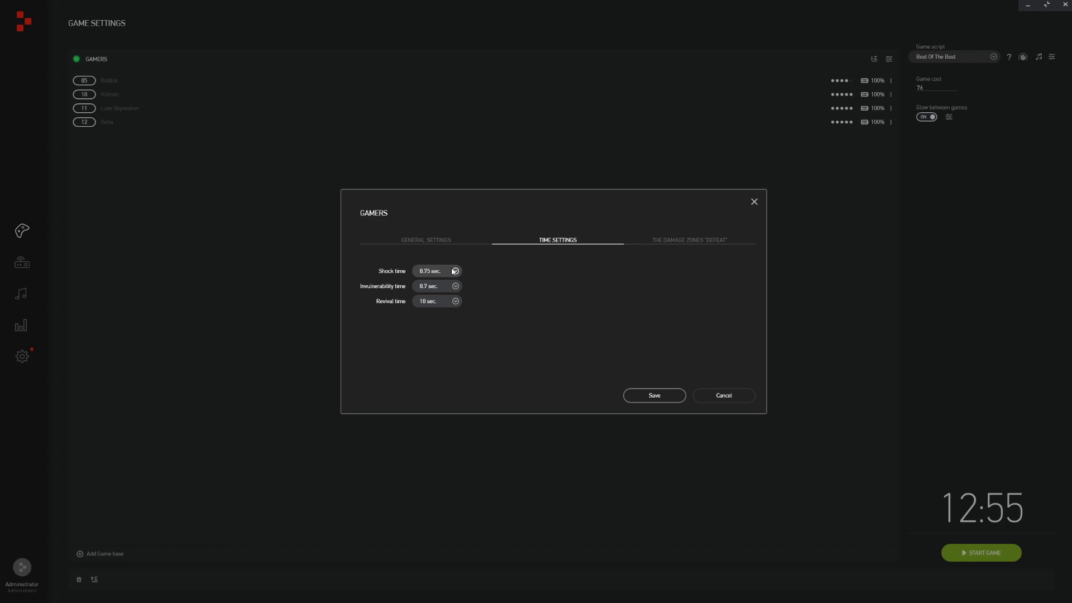
pyautogui.click(426, 240)
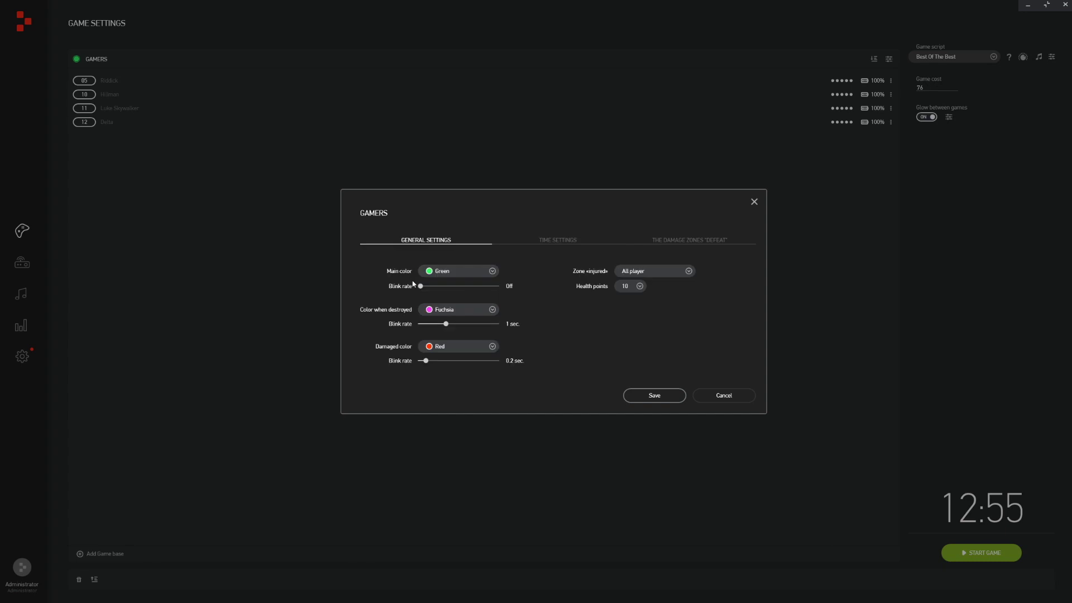
# - Set main and destroyed blink rates to 0.4 and 1.4 sec and health points to 5
pyautogui.moveTo(421, 286); pyautogui.dragTo(433, 287)
pyautogui.moveTo(445, 324); pyautogui.dragTo(456, 324)
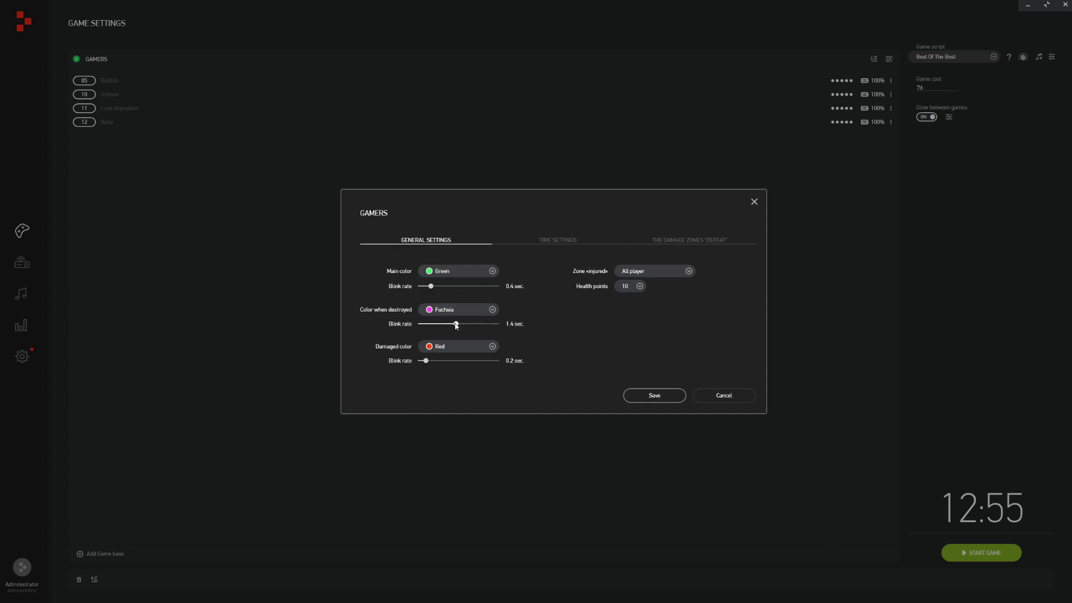
pyautogui.click(640, 286)
pyautogui.click(627, 313)
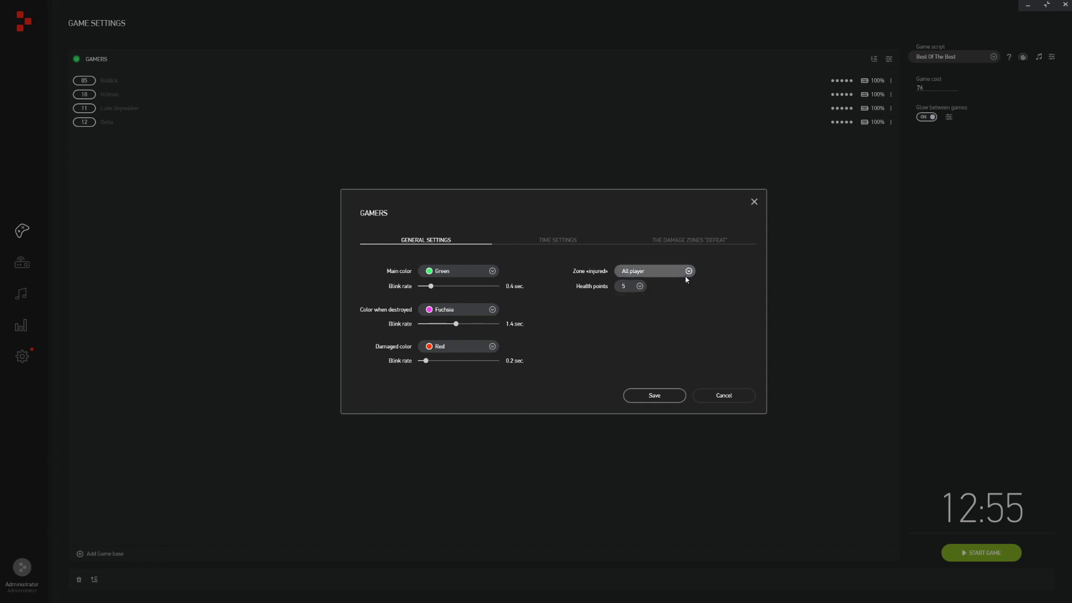
pyautogui.click(653, 271)
pyautogui.click(562, 325)
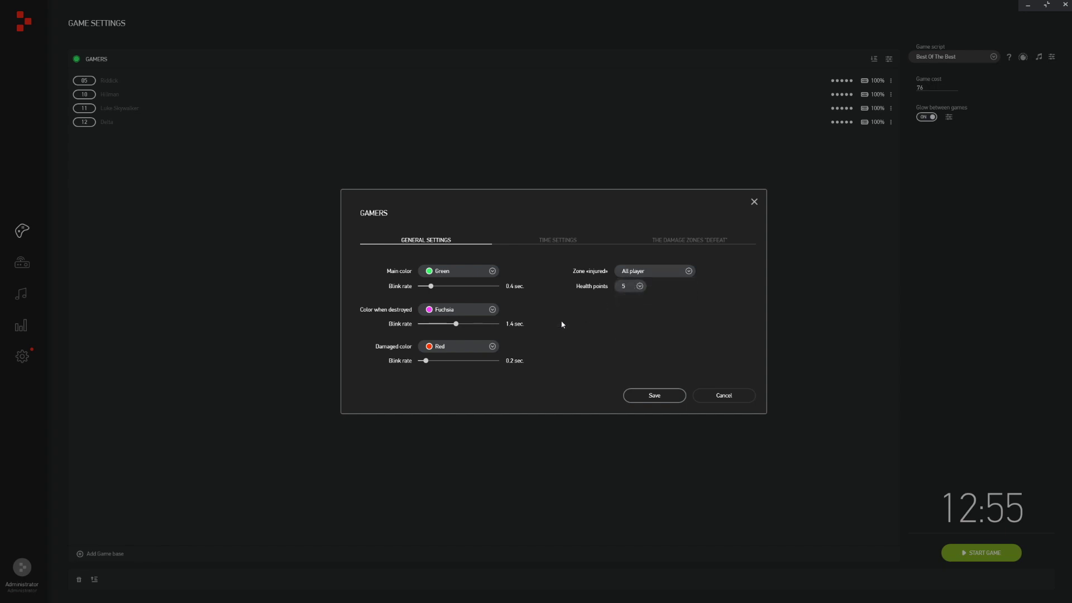
# - Make the damaged colour Yellow and destroyed colour Blue, then discard all team changes
pyautogui.click(492, 346)
pyautogui.click(440, 377)
pyautogui.click(483, 311)
pyautogui.click(444, 376)
pyautogui.click(718, 396)
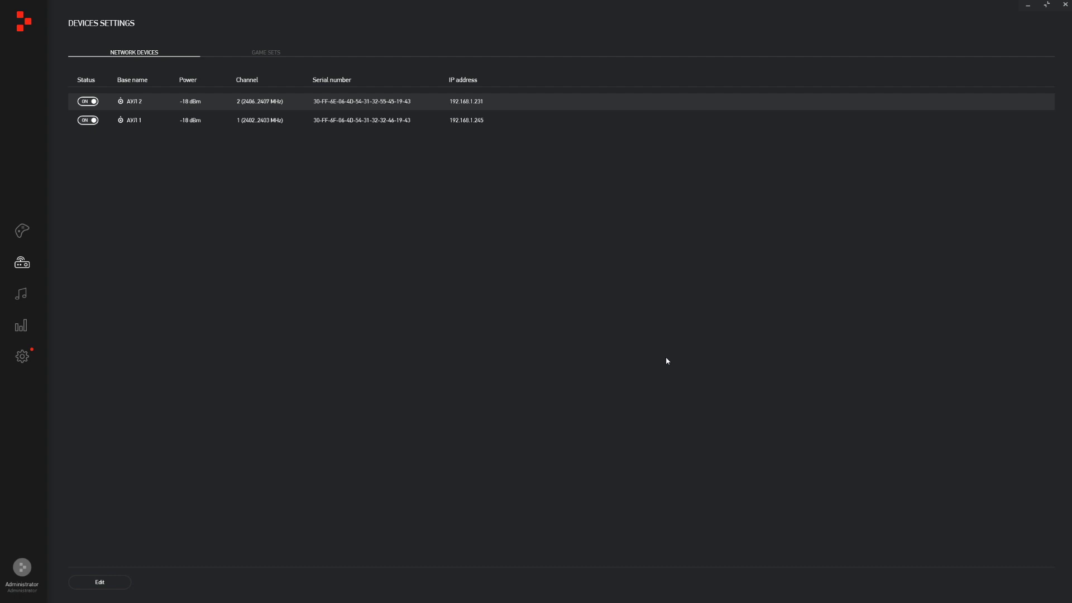
# - Show the game sets table and open game set #31 Garrosh in its edit form
pyautogui.click(266, 52)
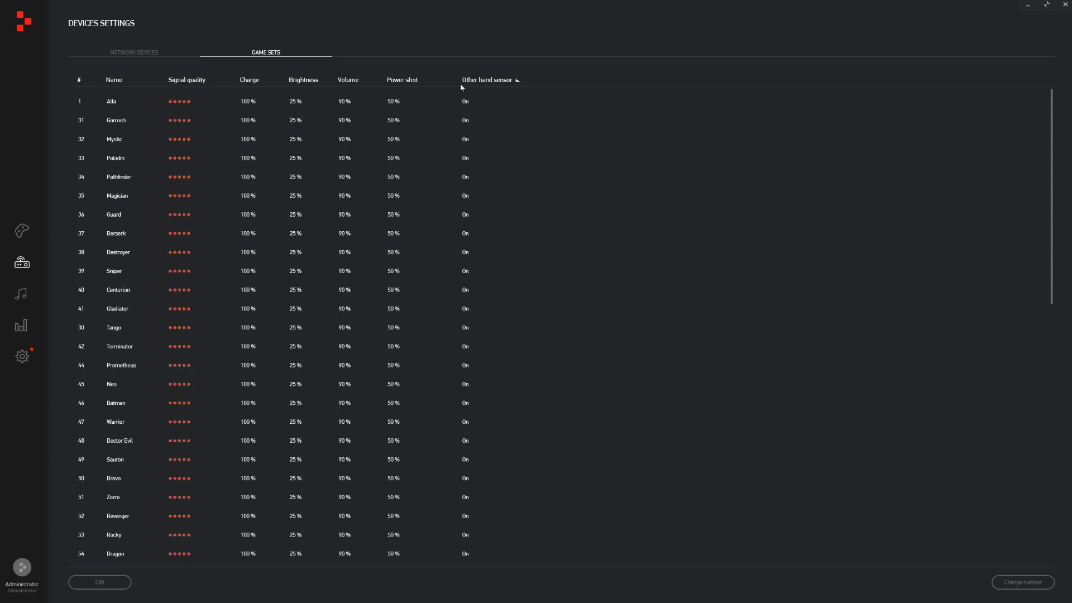
pyautogui.doubleClick(460, 120)
pyautogui.write('Your name')
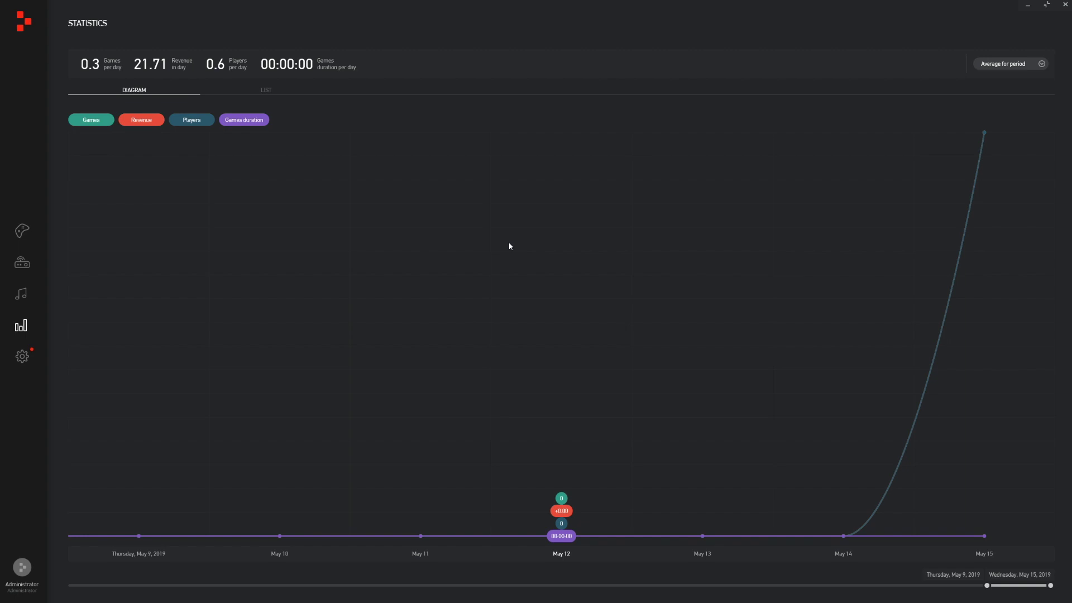
# - Switch Statistics to the list view showing the two Best Of The Best games
pyautogui.click(264, 91)
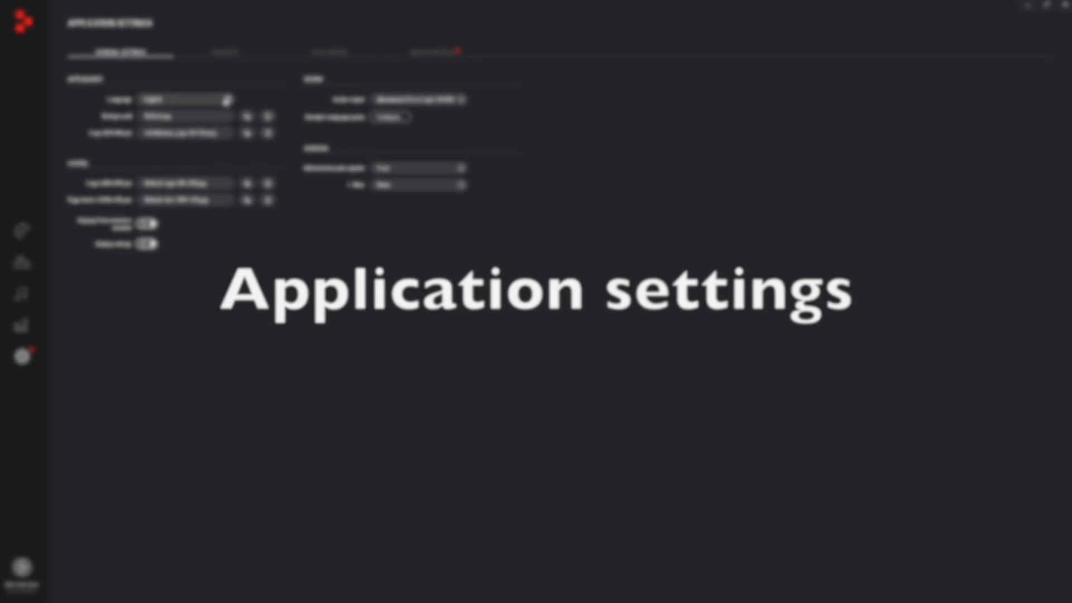
# - Keep English and print statistics on, then set the 1. iMac screen to Information panel
pyautogui.click(225, 115)
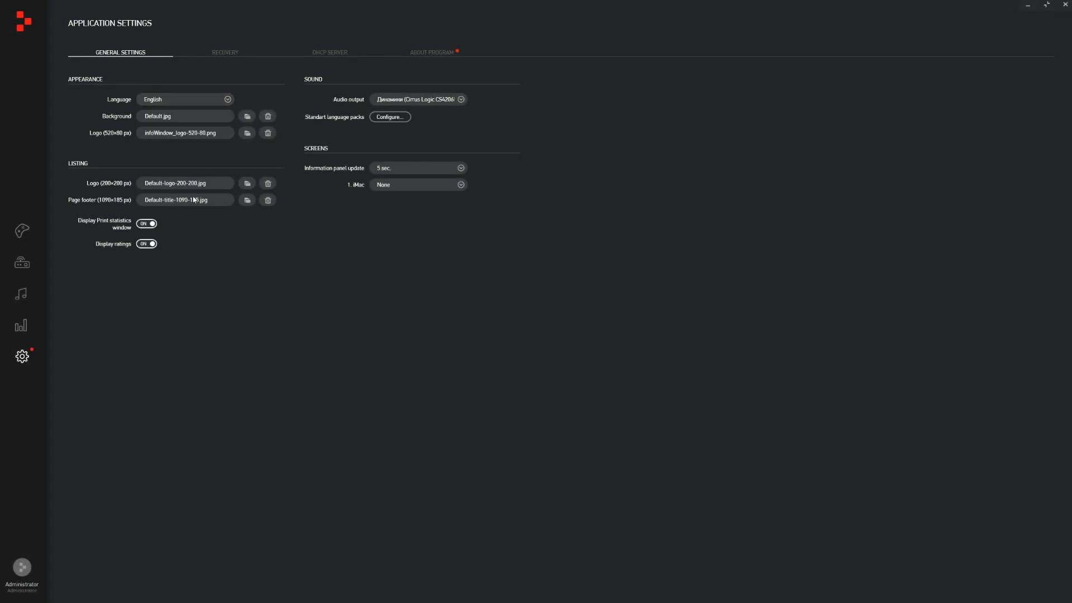
pyautogui.click(150, 225)
pyautogui.click(147, 225)
pyautogui.click(461, 100)
pyautogui.click(461, 184)
pyautogui.click(462, 184)
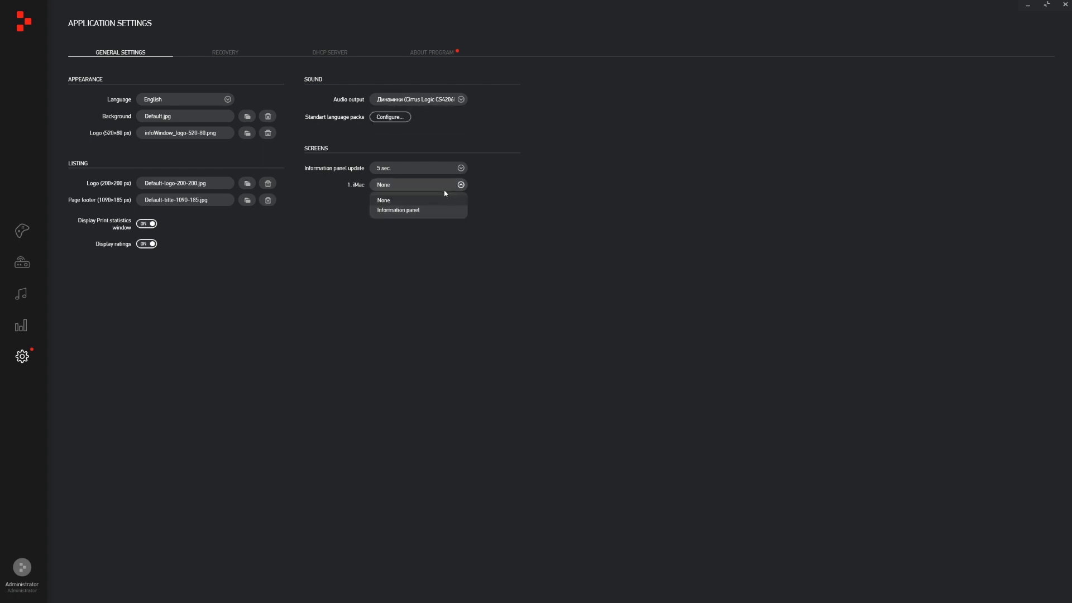
pyautogui.click(416, 210)
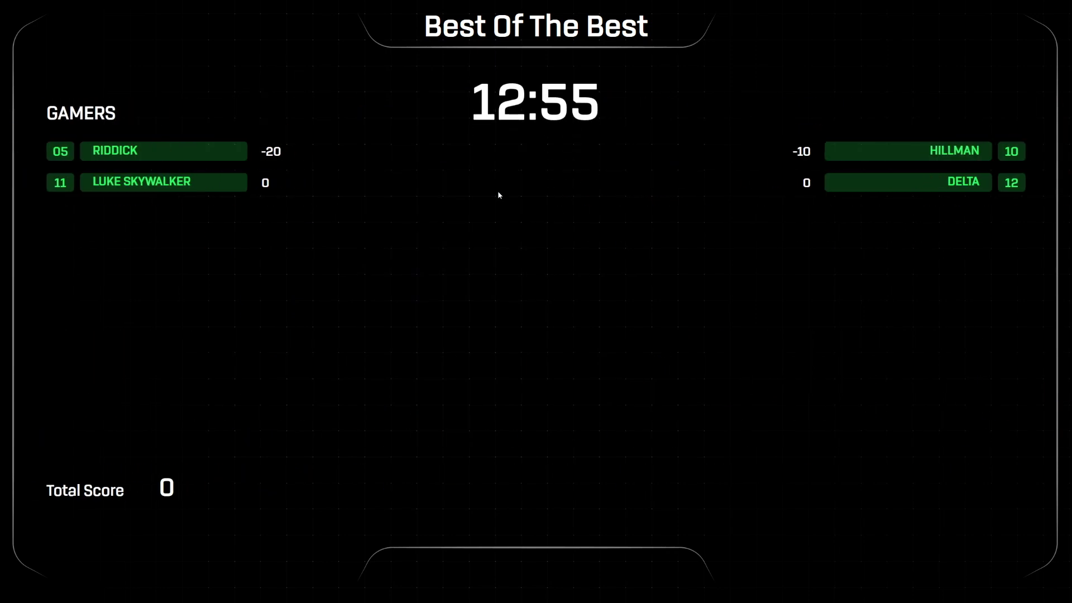
# - Close the InfoWindow scoreboard from the window overview and return to the configurator's MainWindow
pyautogui.press('super+Tab')
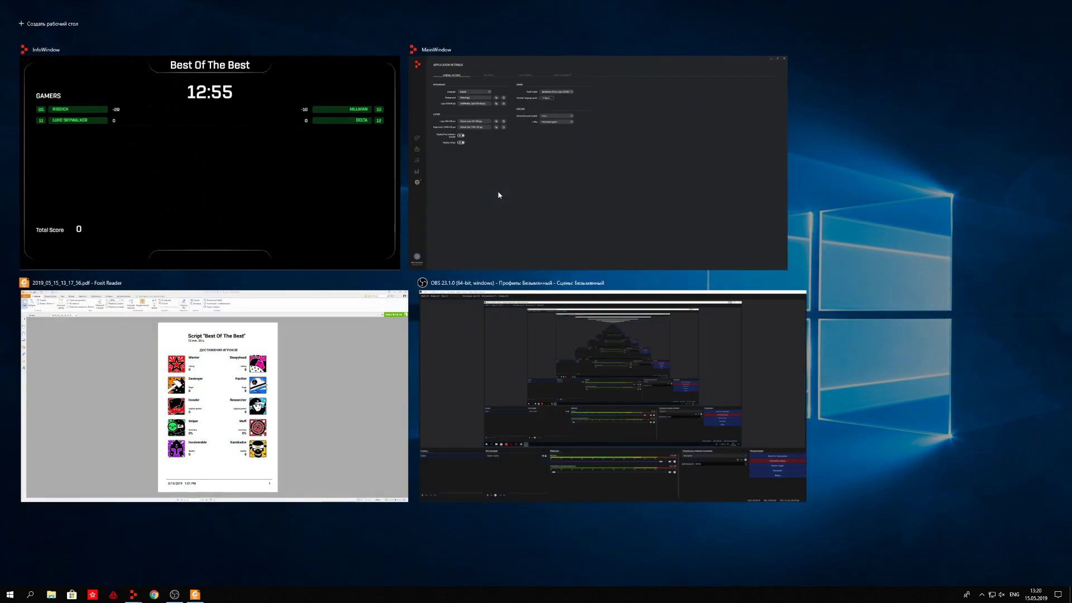
pyautogui.click(395, 49)
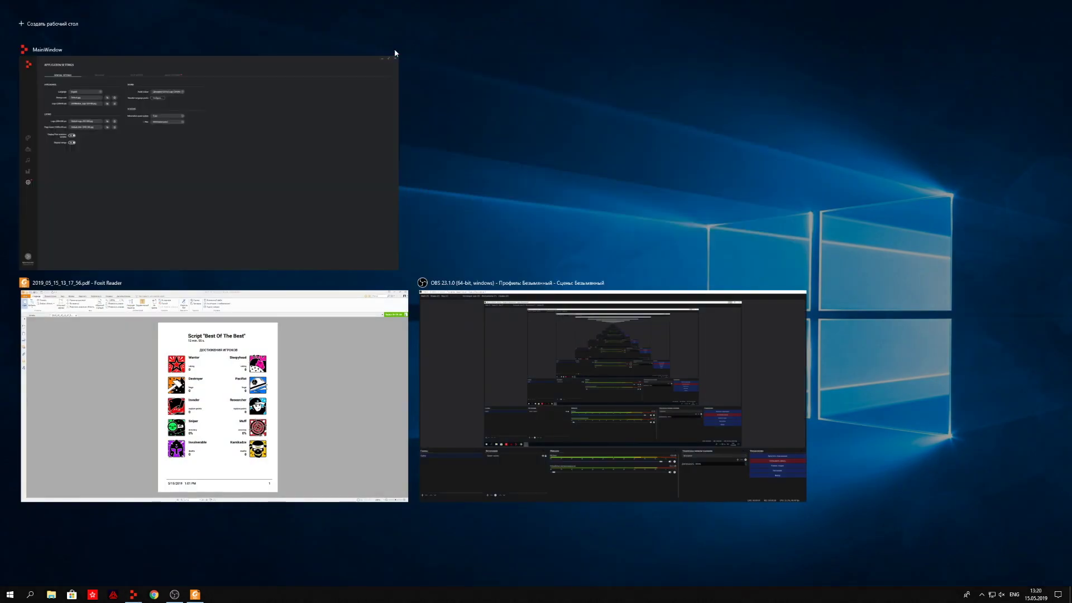
pyautogui.click(305, 117)
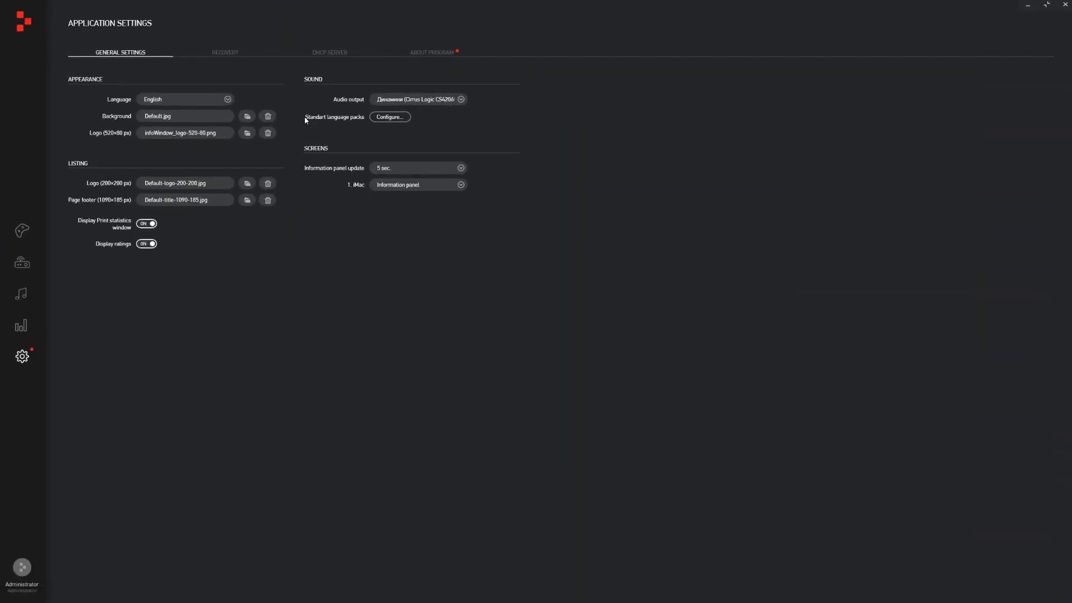
# - Turn on print statistics window and ratings display, then view About Program (version 1.7.0.19, update 1.7.0.27)
pyautogui.click(149, 226)
pyautogui.click(146, 244)
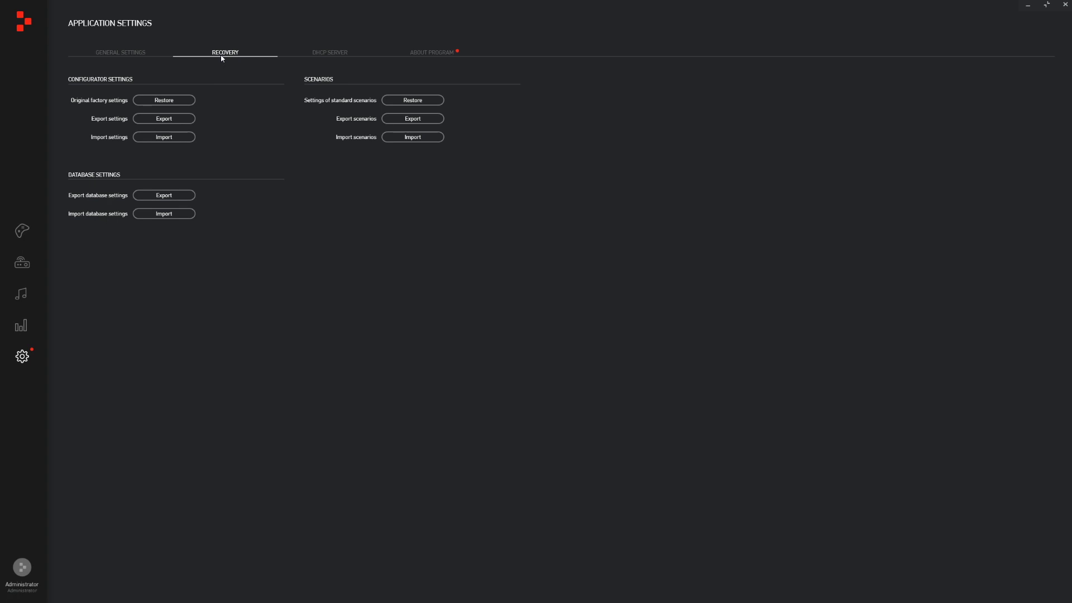
pyautogui.click(424, 53)
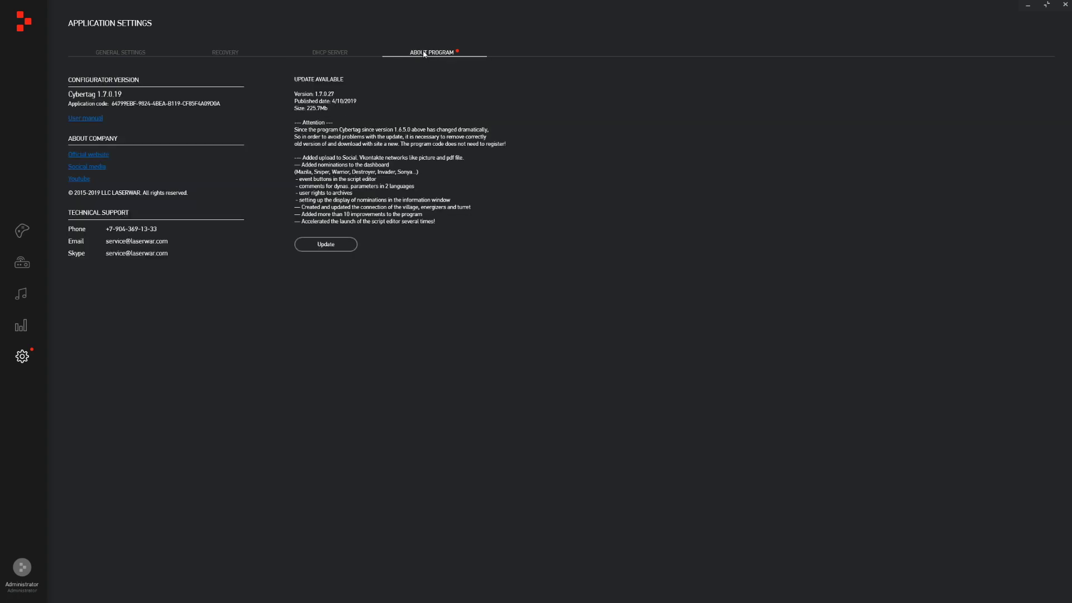